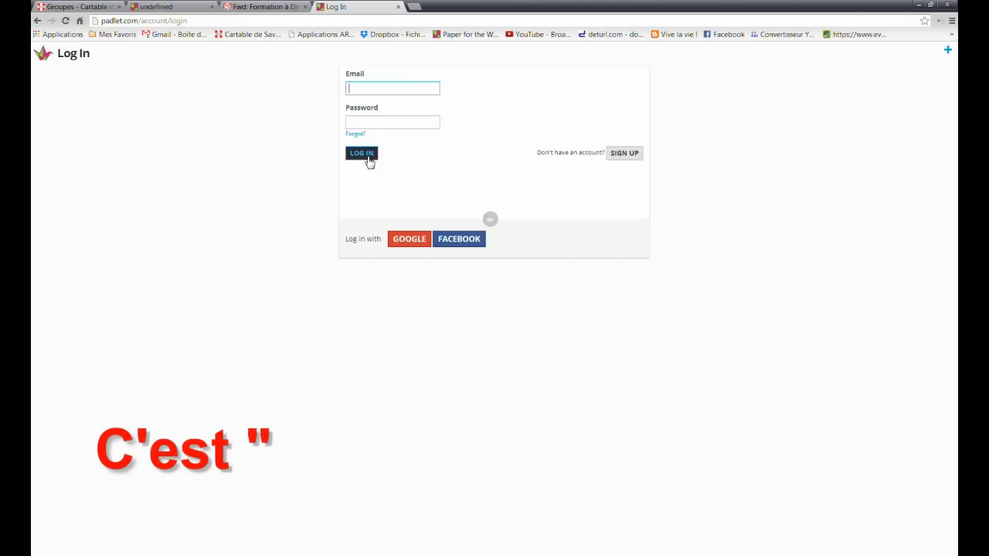
- Sign up for a new Padlet account with an email address and password
{"action": "left_click_drag", "start_coordinate": [540, 155], "coordinate": [609, 157]}
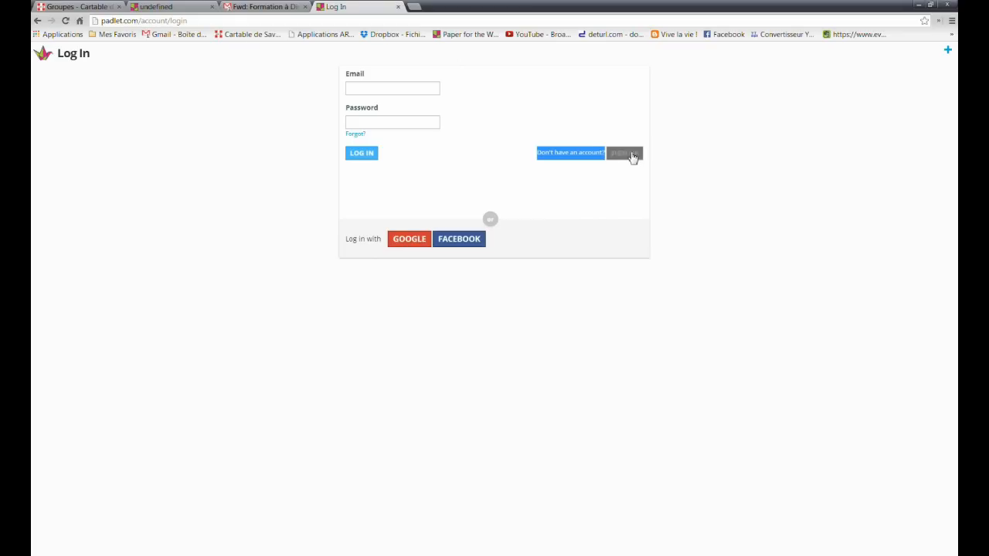
{"action": "left_click", "coordinate": [626, 154]}
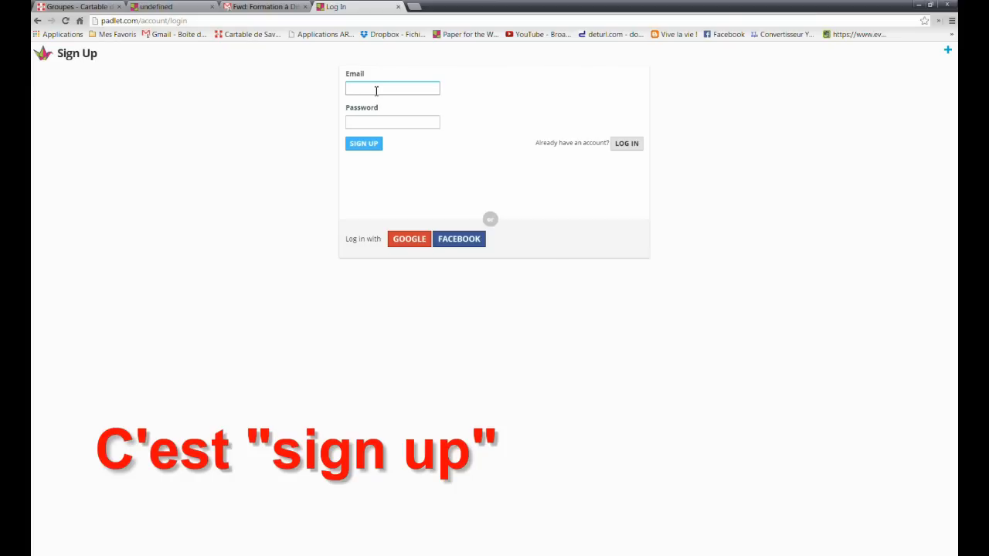
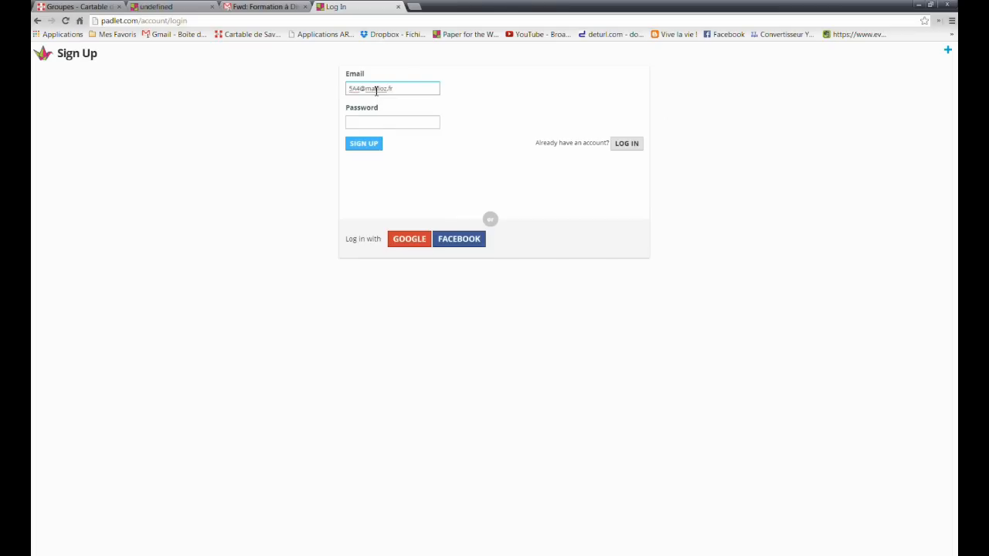
{"action": "key", "text": "Tab"}
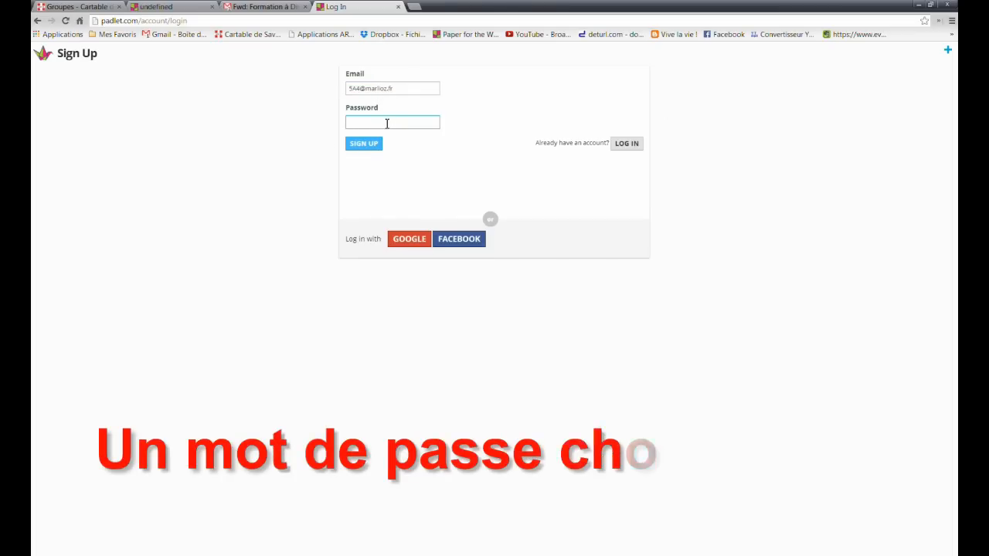
{"action": "type", "text": "••••••"}
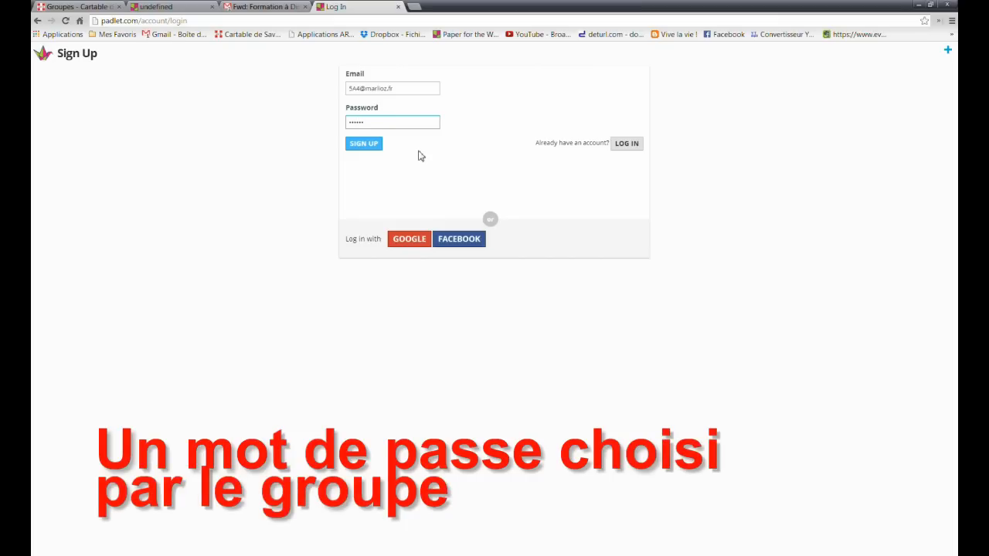
{"action": "left_click", "coordinate": [368, 149]}
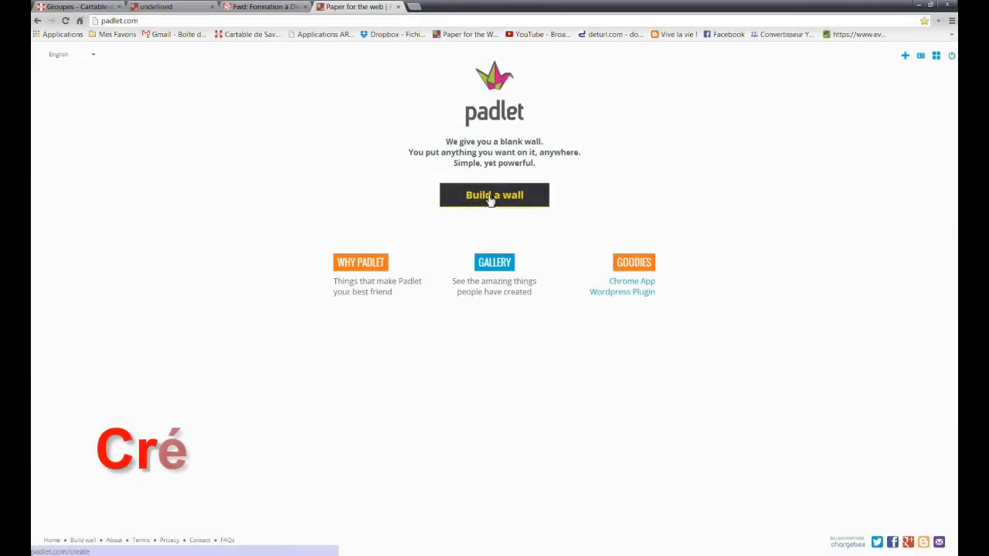
- Build a new wall titled 'Titre du travail' with placeholder description text
{"action": "left_click", "coordinate": [490, 199]}
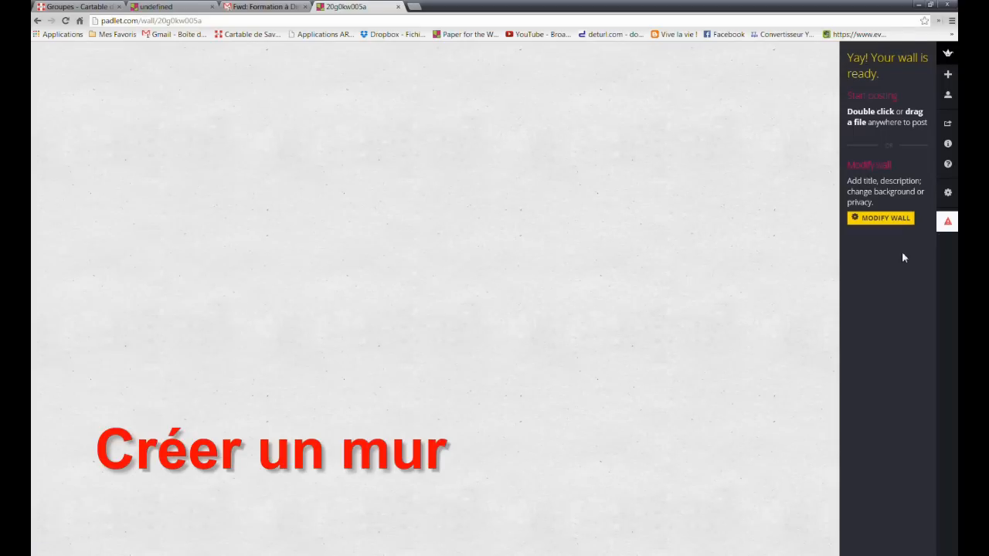
{"action": "left_click", "coordinate": [881, 218]}
{"action": "left_click", "coordinate": [800, 76]}
{"action": "type", "text": "Titre du travail"}
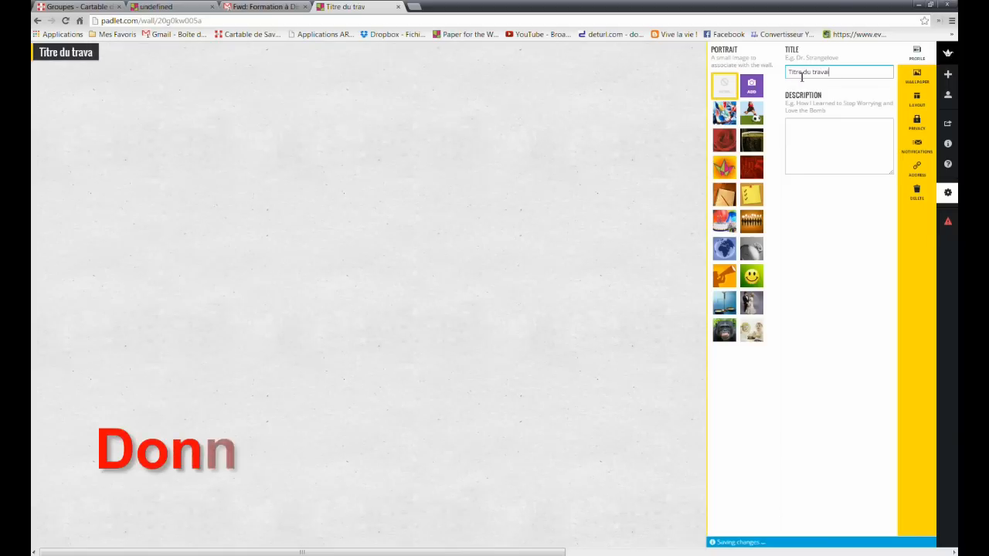
{"action": "left_click", "coordinate": [818, 142]}
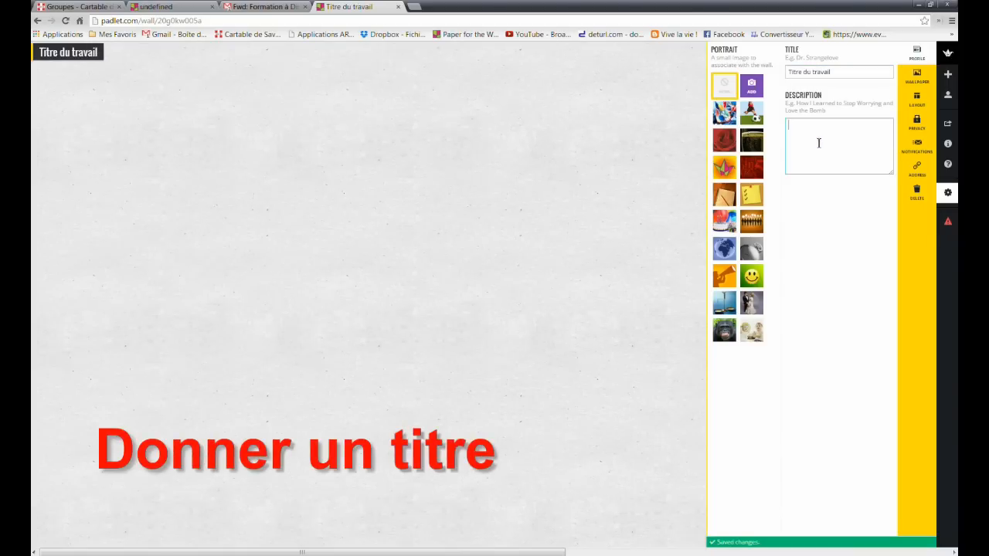
{"action": "type", "text": "zseze"}
{"action": "type", "text": "rzerze"}
{"action": "key", "text": "Return"}
- Finish the description and add a post titled 'Prénom1' with several lines of filler text
{"action": "type", "text": "ze z"}
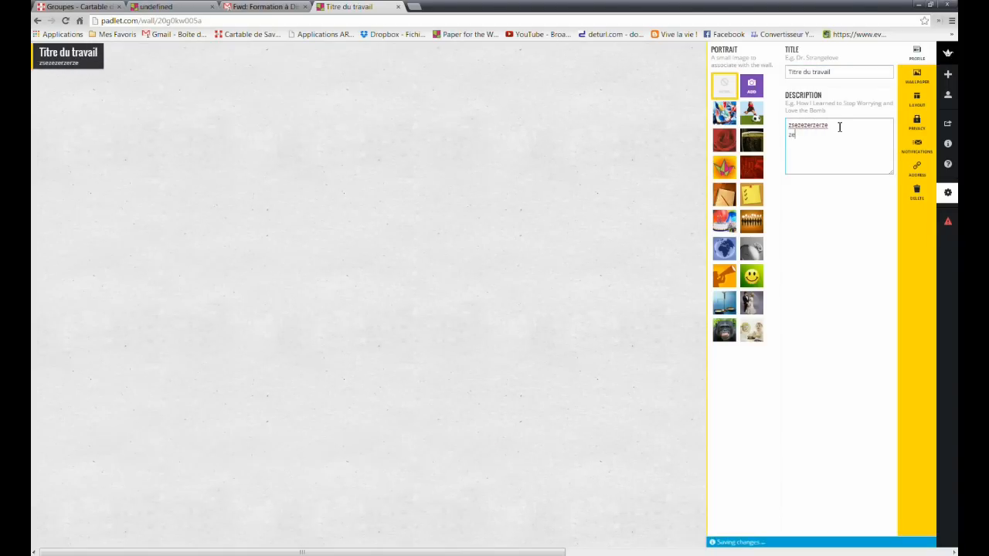
{"action": "type", "text": "erzerzer"}
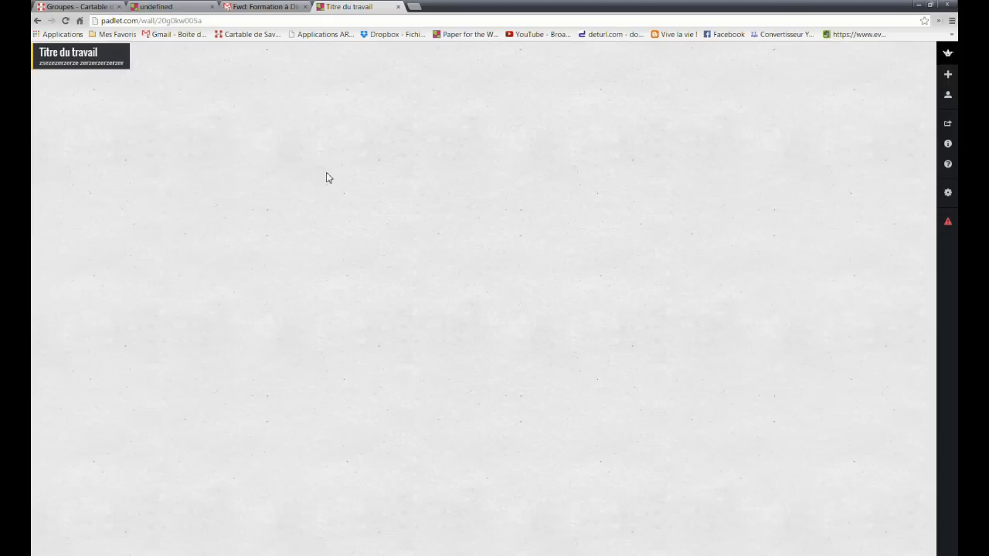
{"action": "double_click", "coordinate": [327, 177]}
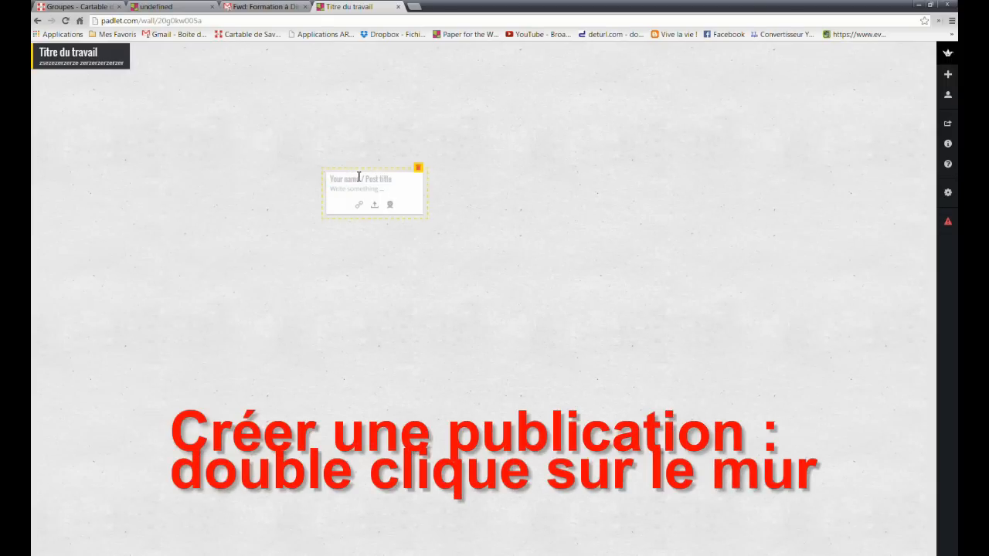
{"action": "type", "text": "Prén"}
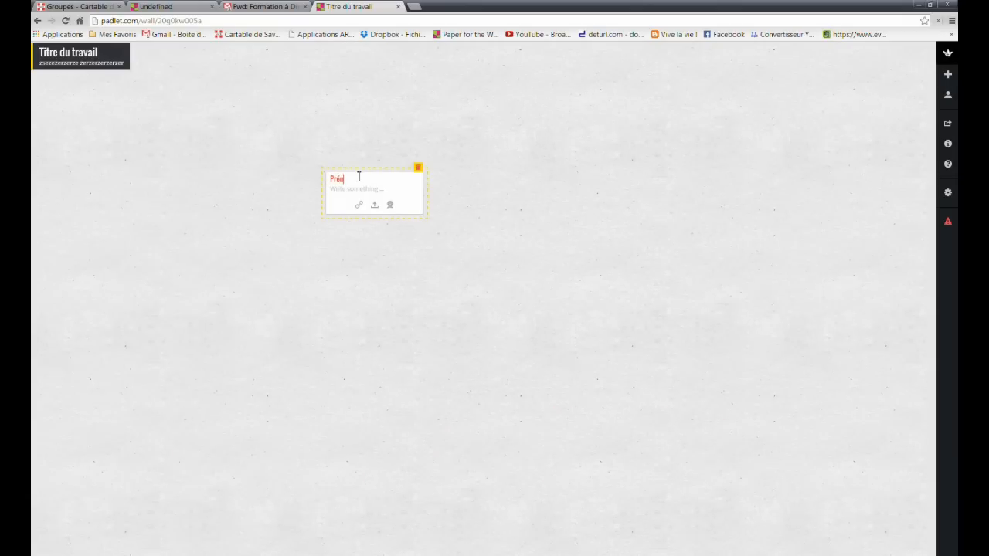
{"action": "type", "text": "om1"}
{"action": "left_click", "coordinate": [347, 188]}
{"action": "type", "text": "sdfqsdfqsdfqsdf"}
{"action": "key", "text": "Return"}
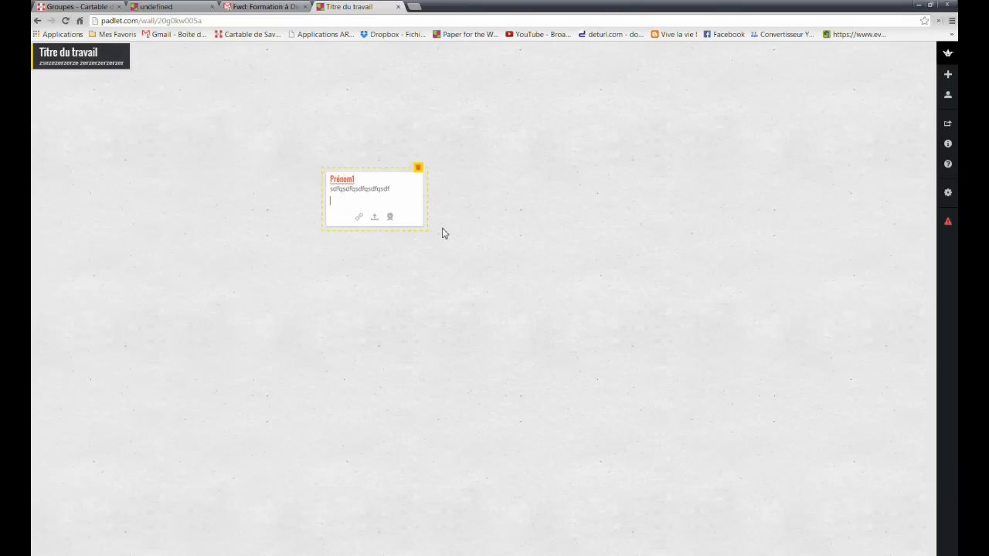
{"action": "type", "text": "qsdfqsdfqsdfqsdfqsdfqsdfqsdf"}
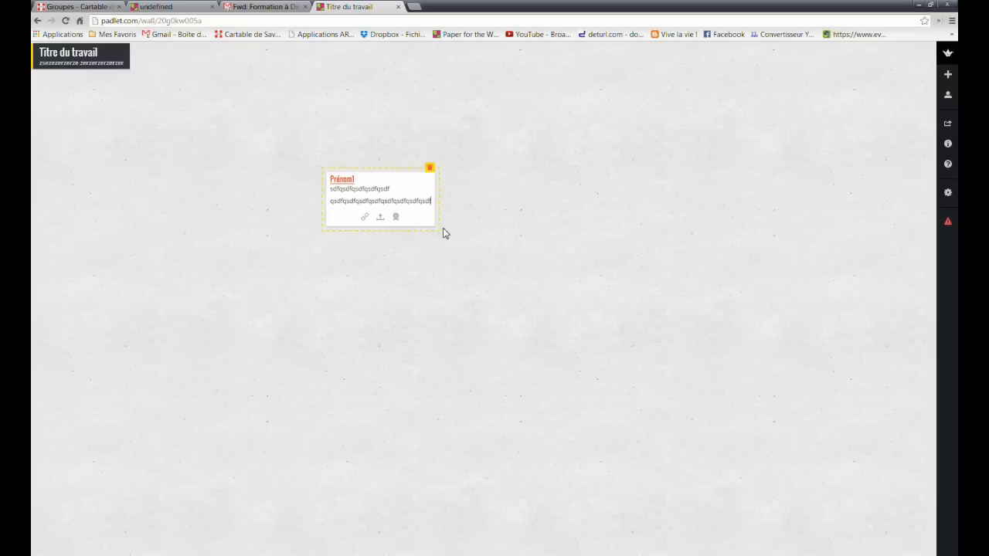
{"action": "key", "text": "Return"}
{"action": "key", "text": "Return"}
{"action": "type", "text": "qsdfsqdfqsdfqsdf"}
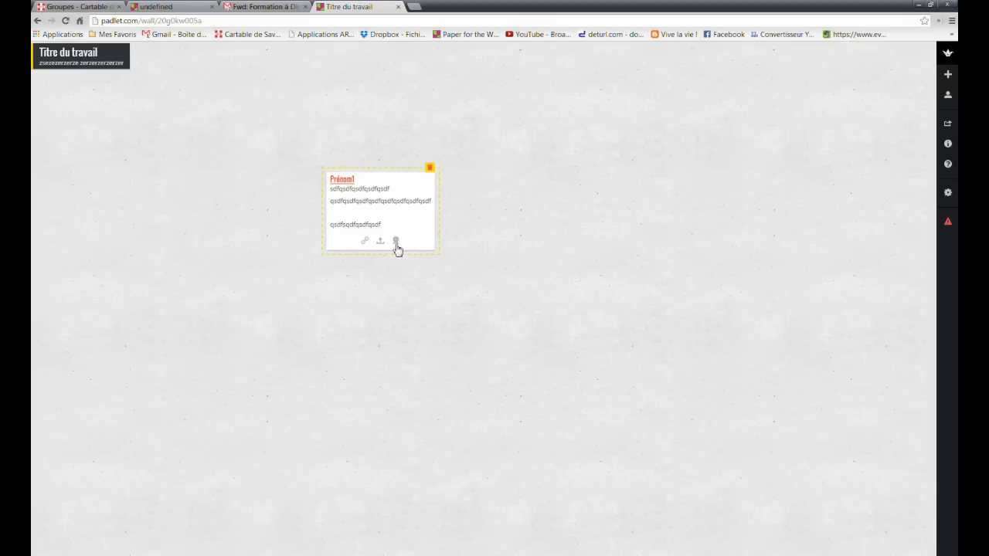
- Try the post's link and file-upload attachment boxes, closing both without attaching anything
{"action": "left_click", "coordinate": [366, 243]}
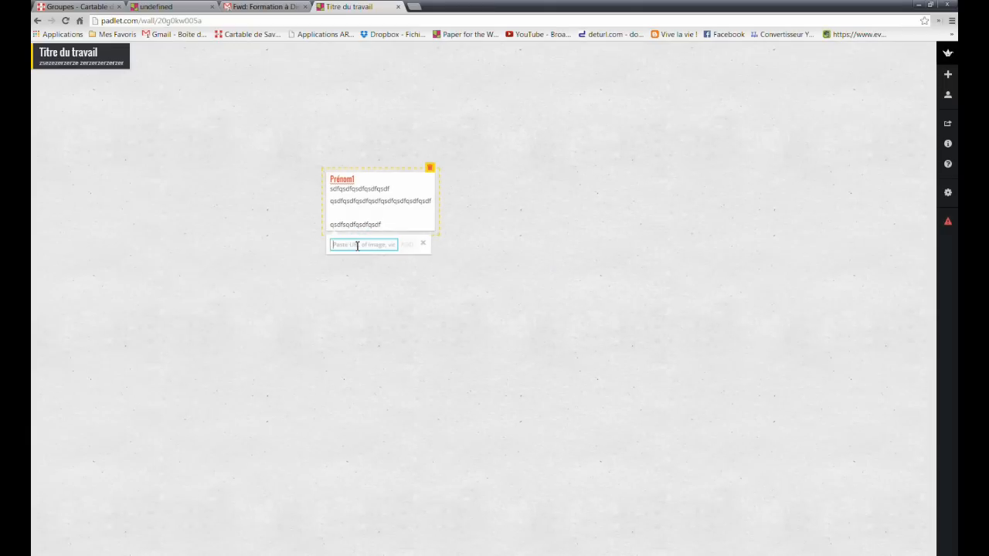
{"action": "left_click", "coordinate": [423, 243]}
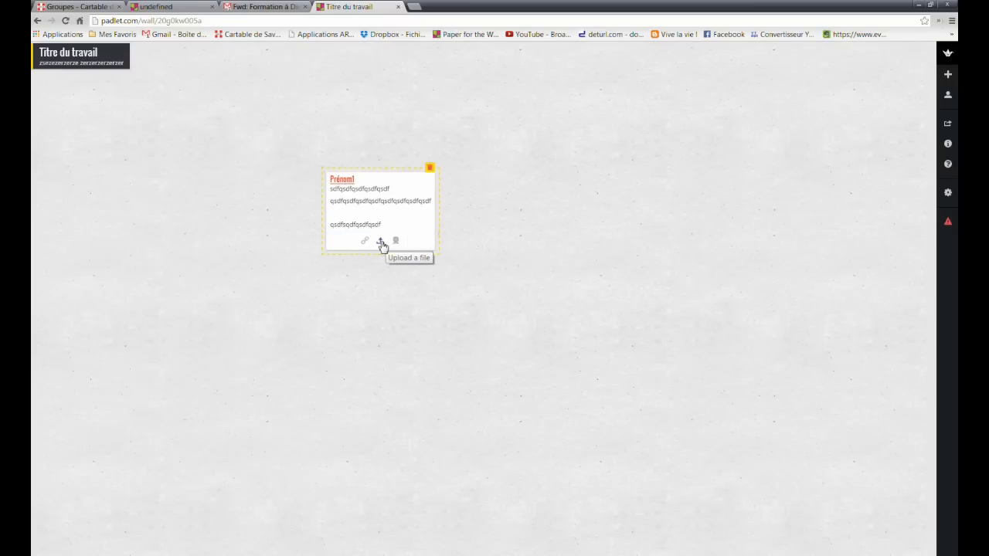
{"action": "left_click", "coordinate": [381, 243]}
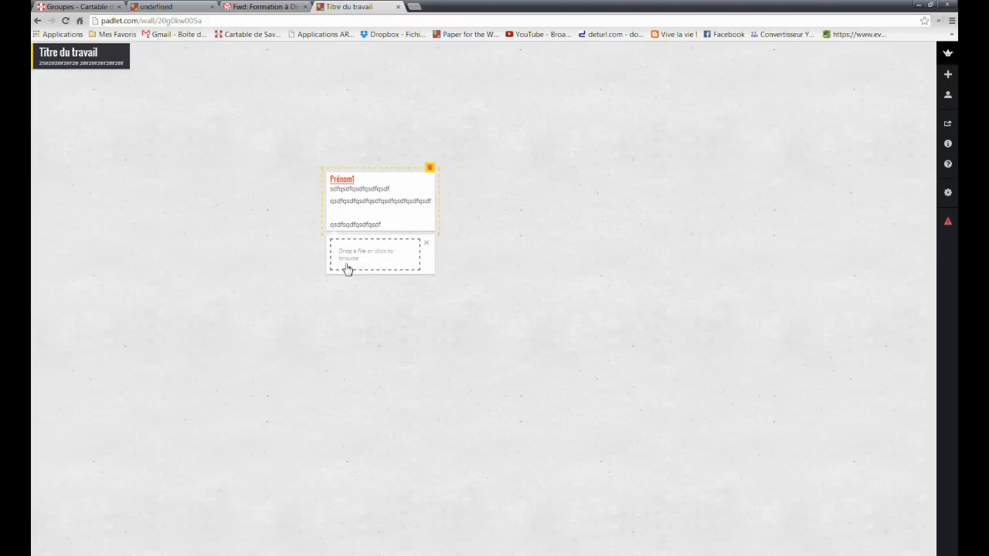
{"action": "left_click", "coordinate": [427, 245]}
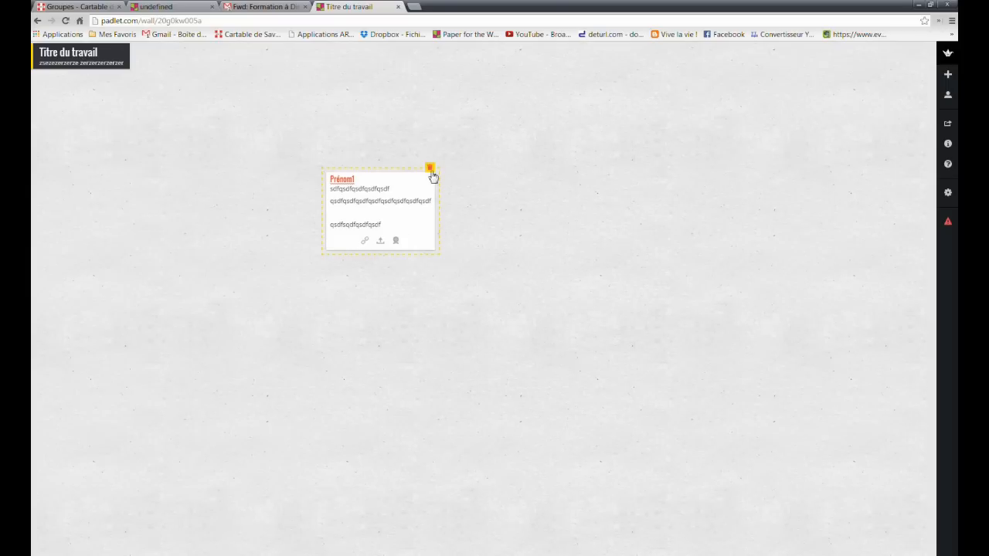
- Add a second post titled 'Prénom2' with one line of filler text beside Prénom1
{"action": "left_click", "coordinate": [468, 177]}
{"action": "left_click", "coordinate": [543, 224]}
{"action": "left_click", "coordinate": [543, 224]}
{"action": "left_click", "coordinate": [556, 227]}
{"action": "type", "text": "Prénom2"}
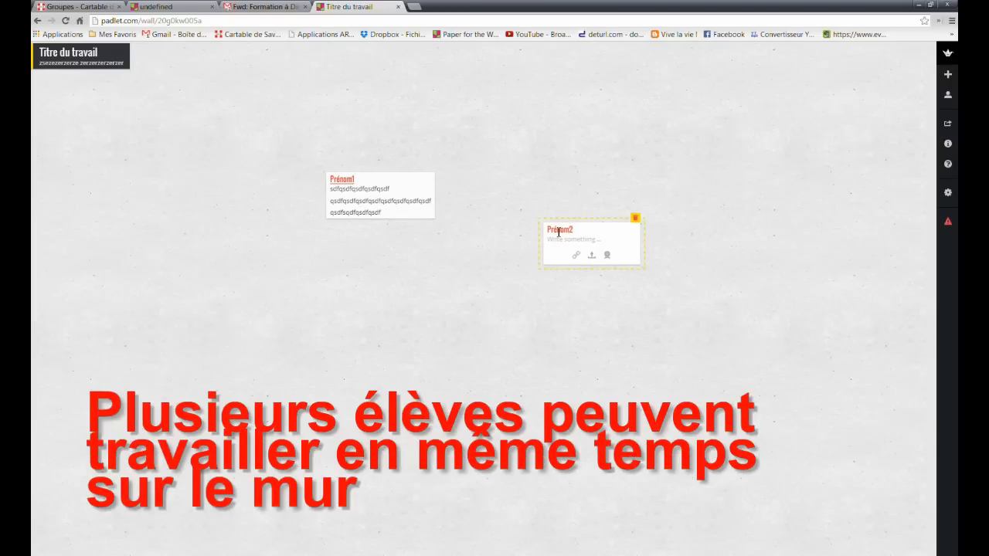
{"action": "left_click", "coordinate": [560, 240]}
{"action": "type", "text": "sqdfqsdfsdf"}
{"action": "left_click", "coordinate": [572, 299]}
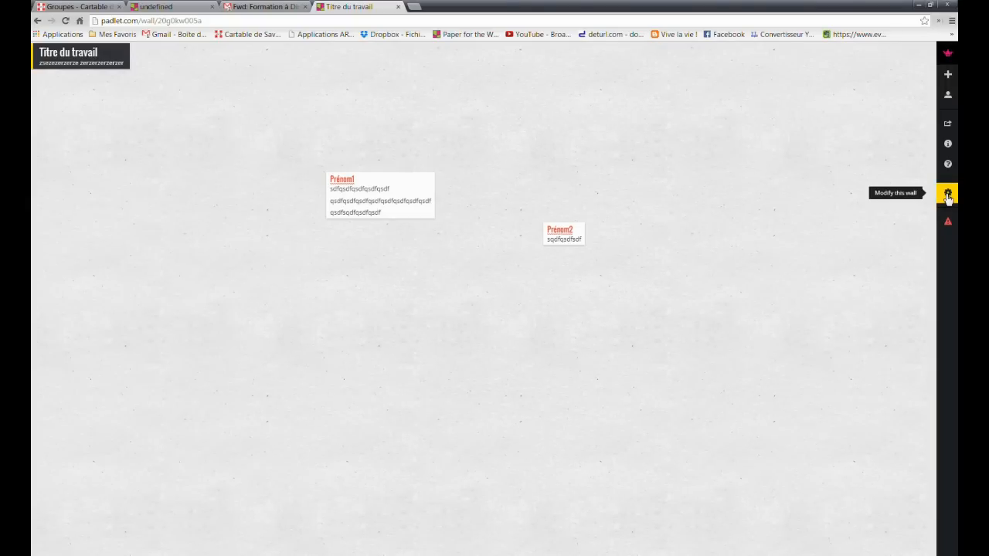
{"action": "left_click", "coordinate": [948, 194]}
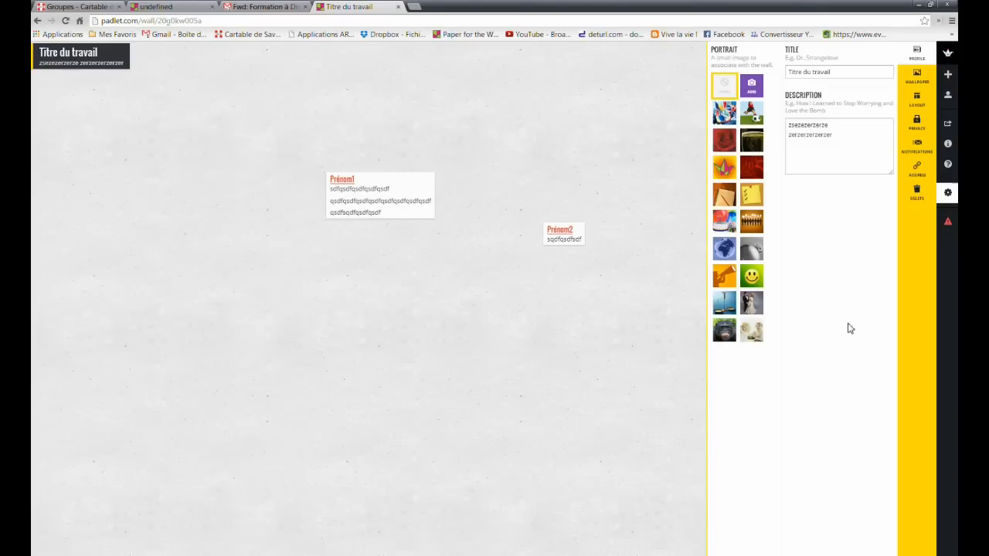
{"action": "left_click", "coordinate": [918, 171]}
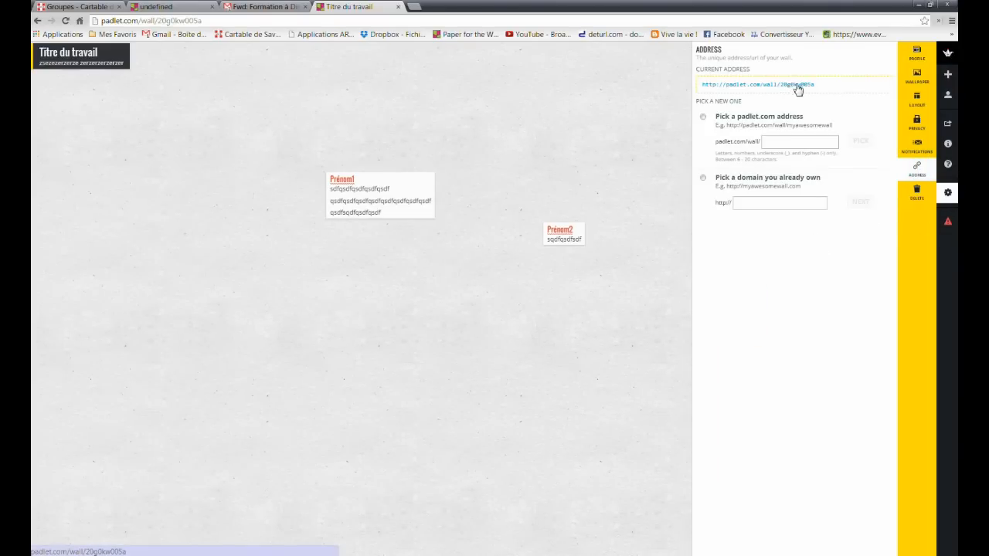
{"action": "left_click_drag", "start_coordinate": [814, 85], "coordinate": [732, 87]}
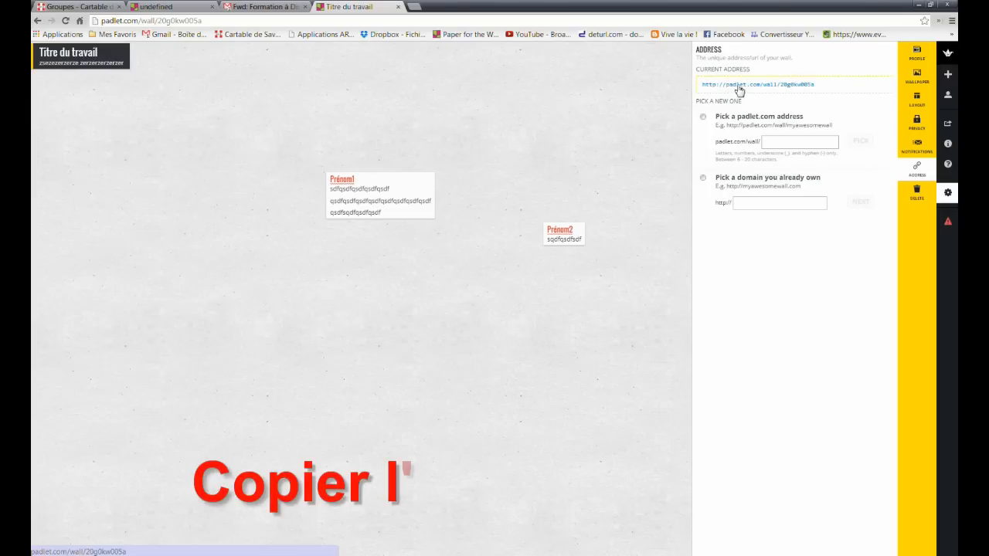
{"action": "right_click", "coordinate": [739, 91]}
{"action": "left_click", "coordinate": [761, 146]}
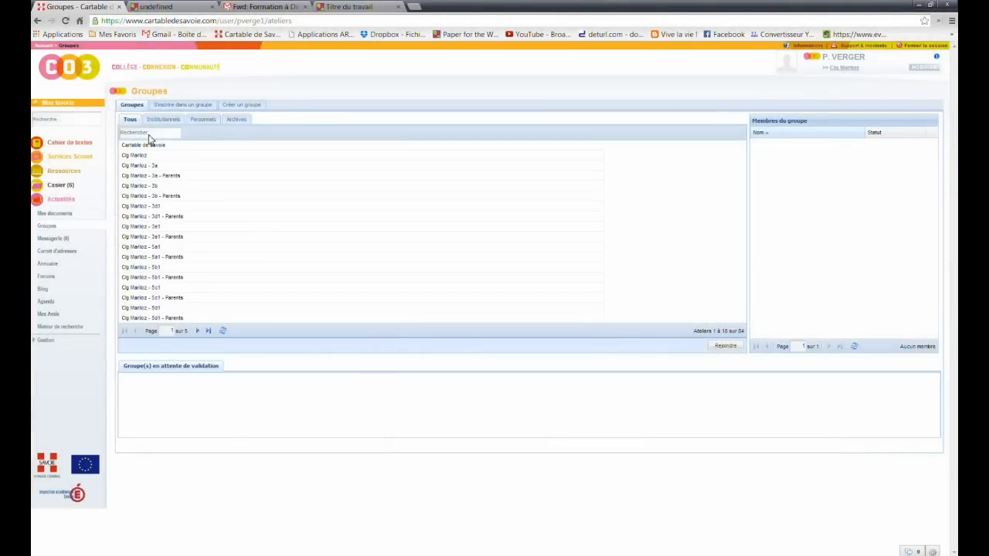
- Search the groups list, open 5ATechnoMarlioz4 and show its three shared documents
{"action": "left_click", "coordinate": [149, 136]}
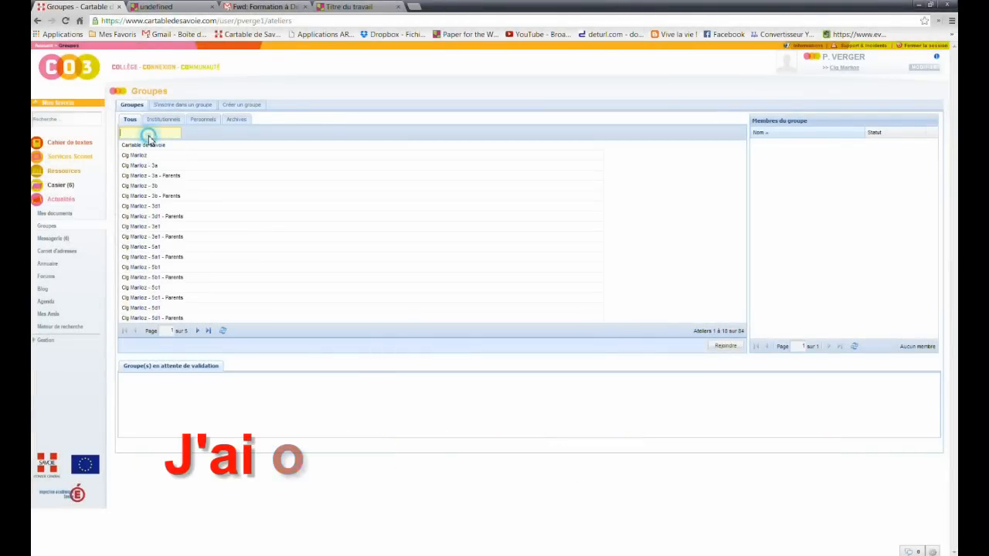
{"action": "type", "text": "SAA"}
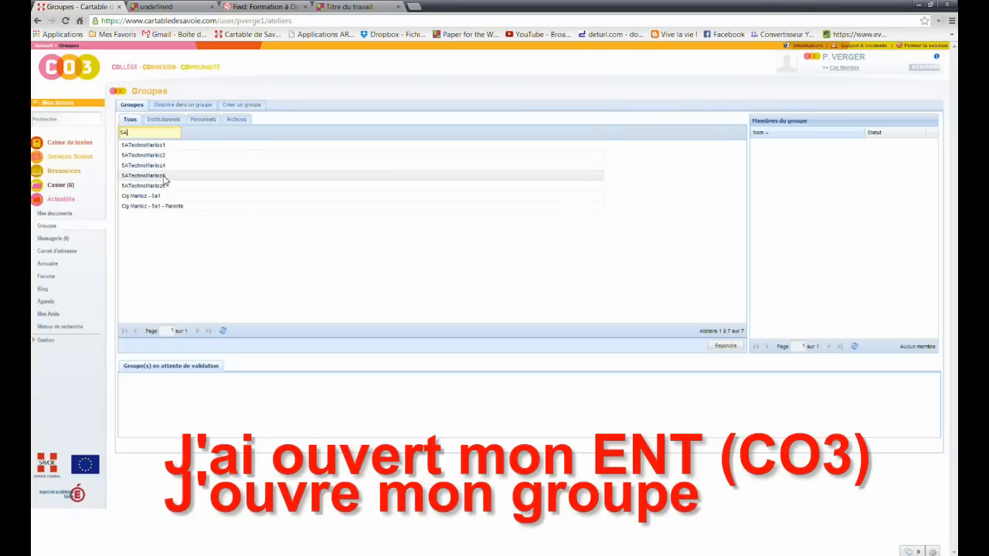
{"action": "double_click", "coordinate": [149, 166]}
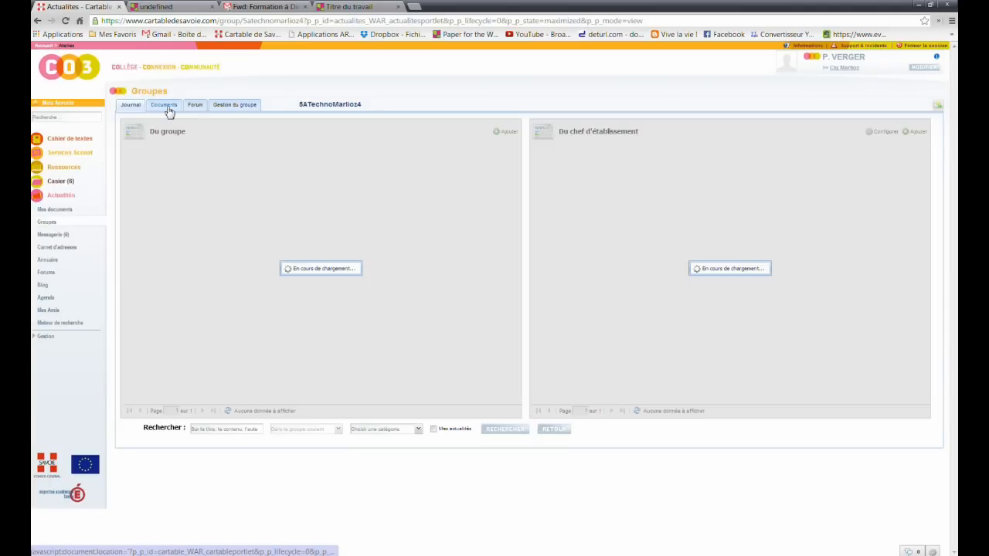
{"action": "left_click", "coordinate": [167, 108]}
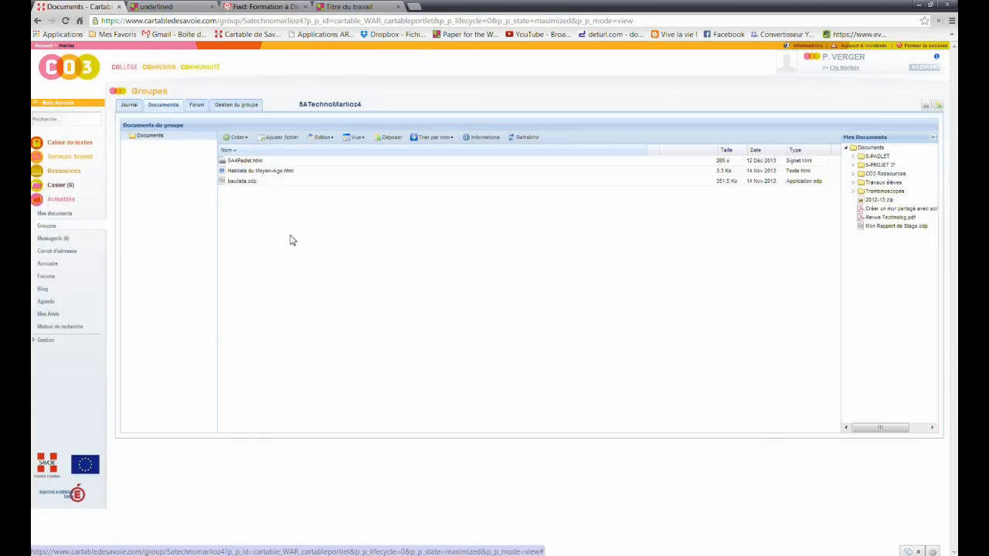
- Create a 'Titre du travail' bookmark in the group documents using the pasted Padlet wall URL
{"action": "left_click", "coordinate": [236, 138]}
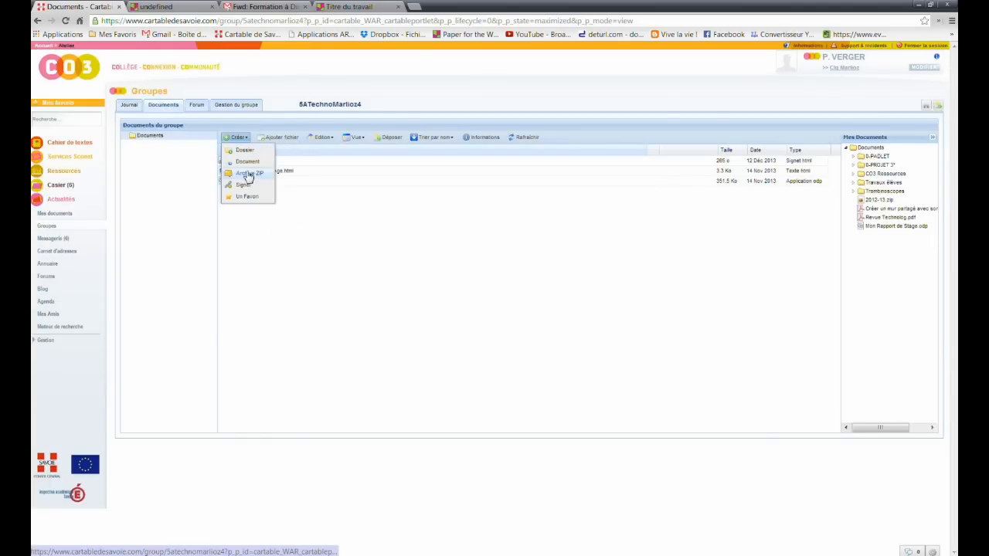
{"action": "left_click", "coordinate": [246, 186]}
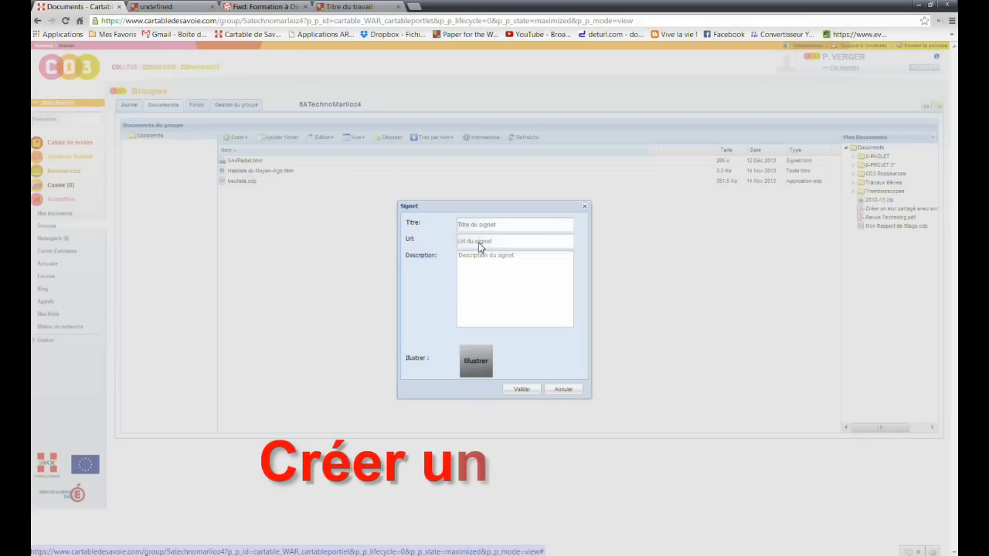
{"action": "left_click", "coordinate": [479, 243]}
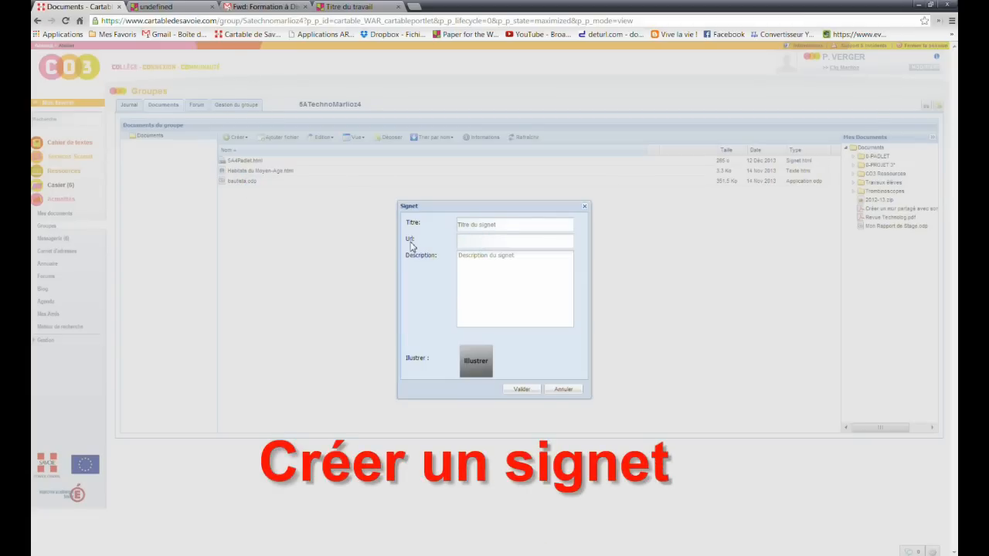
{"action": "left_click", "coordinate": [492, 228]}
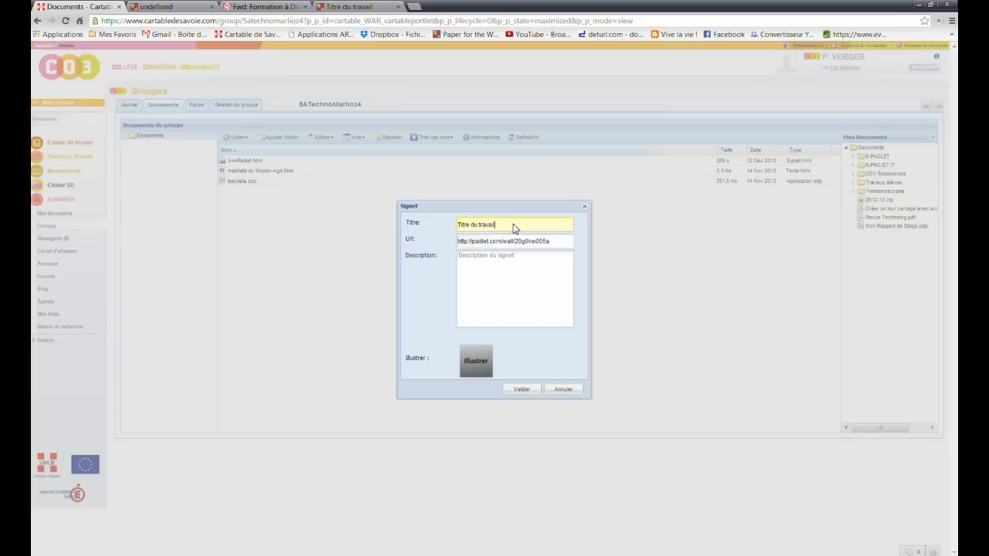
{"action": "left_click", "coordinate": [520, 390]}
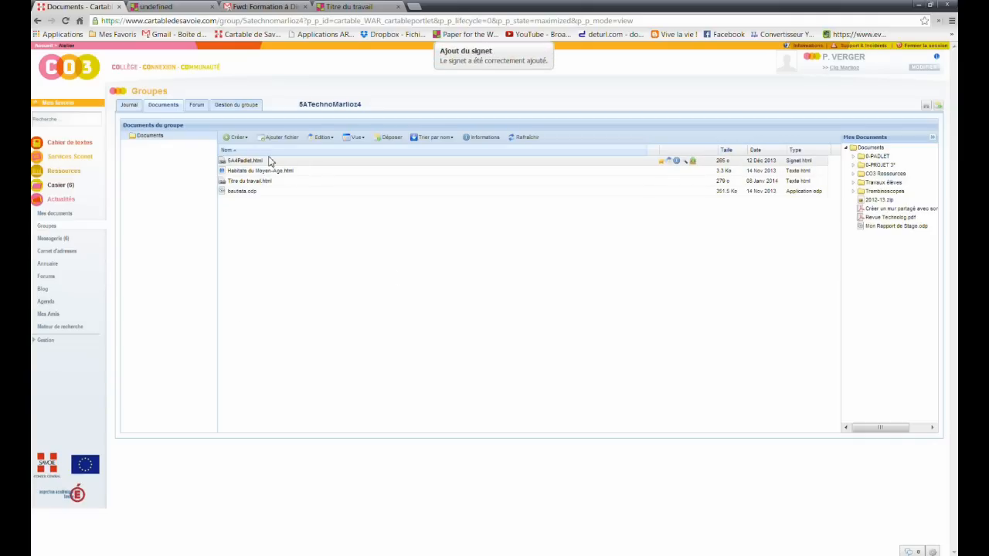
{"action": "left_click_drag", "start_coordinate": [300, 106], "coordinate": [376, 106]}
{"action": "left_click", "coordinate": [258, 214]}
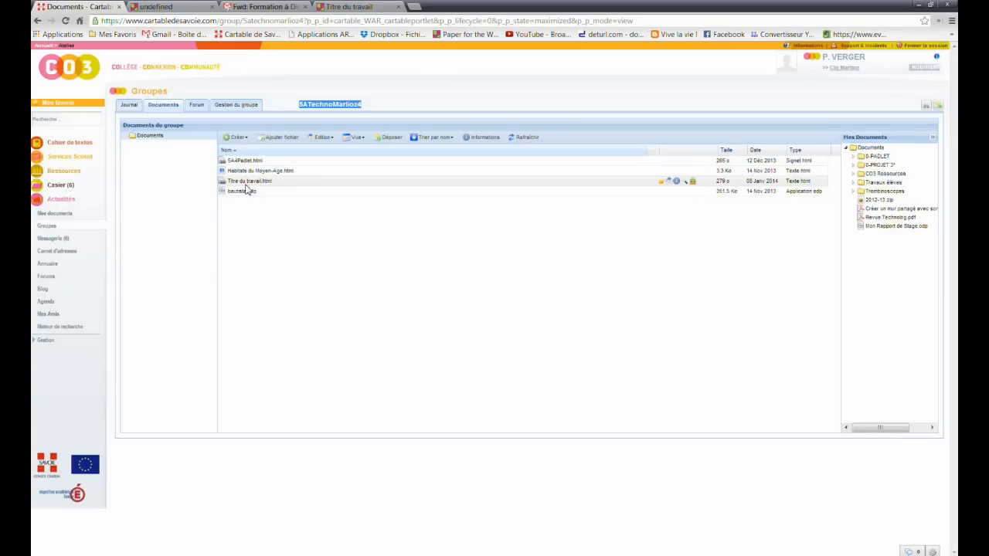
- Open the 'Titre du travail' bookmark in Padlet, then log out of the Padlet account
{"action": "left_click", "coordinate": [247, 182]}
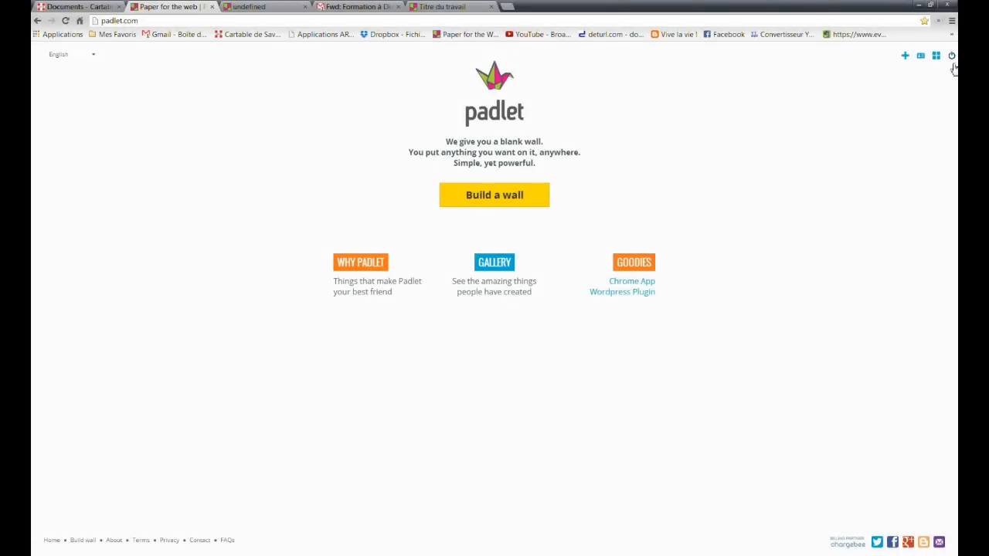
{"action": "left_click", "coordinate": [952, 56]}
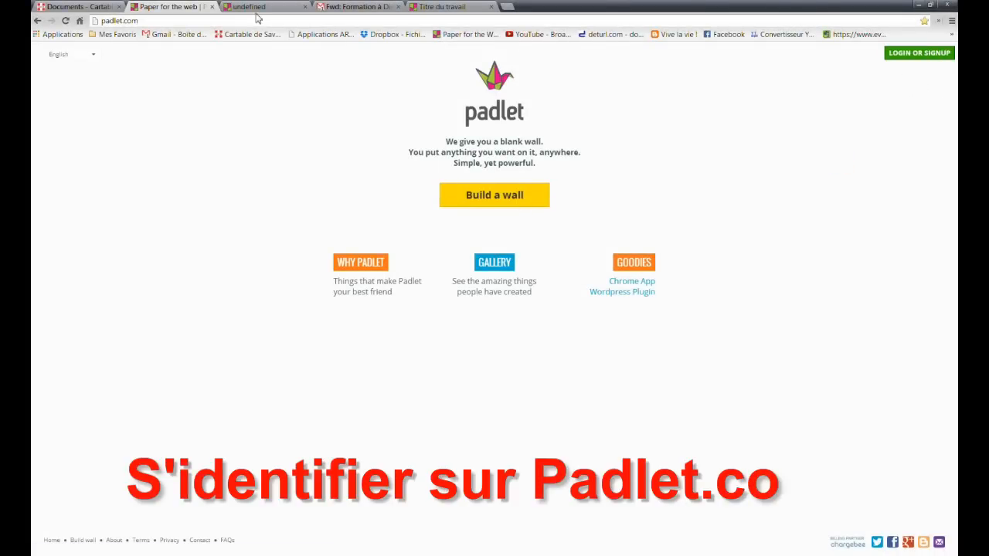
- Back in CO3 documents, reopen the 'Titre du travail' bookmark to view the wall signed out
{"action": "left_click", "coordinate": [93, 8]}
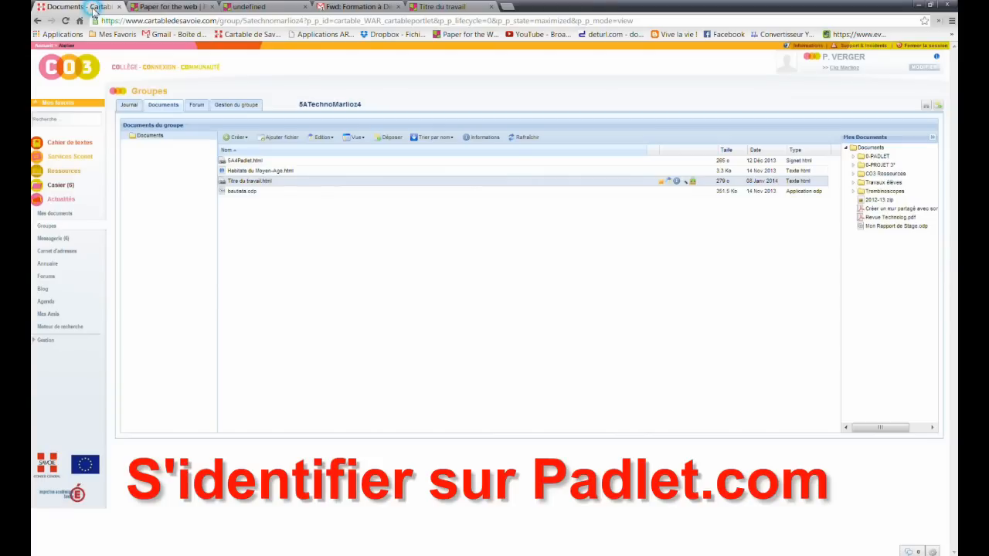
{"action": "left_click", "coordinate": [251, 183]}
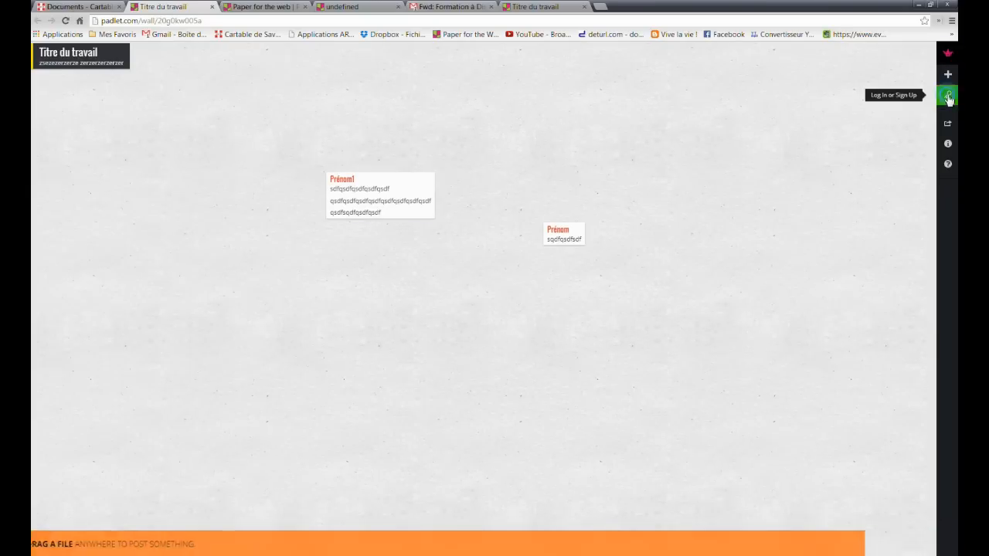
{"action": "left_click", "coordinate": [948, 96]}
- Log back into Padlet with the account email and password, then expand the Prénom2 post
{"action": "left_click", "coordinate": [59, 144]}
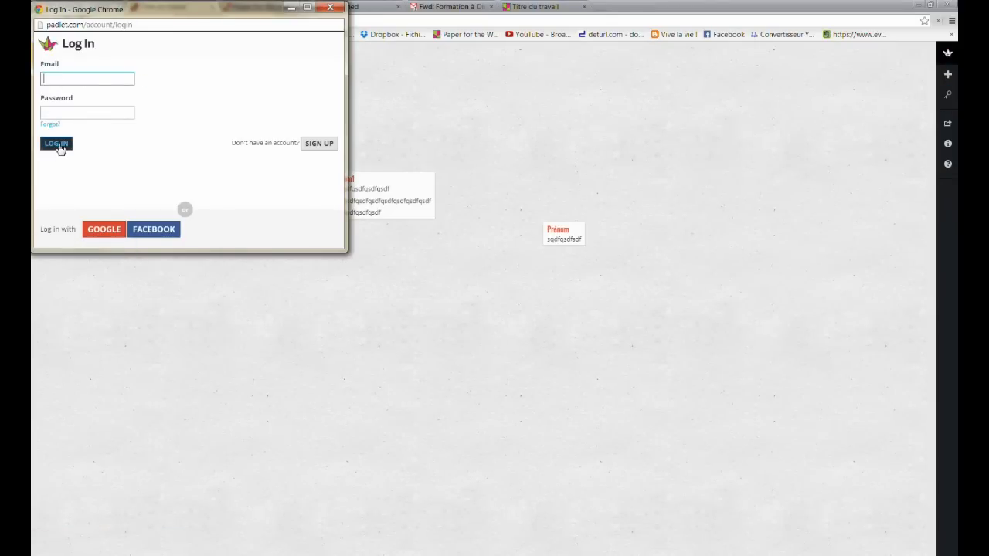
{"action": "left_click", "coordinate": [70, 82]}
{"action": "type", "text": "s"}
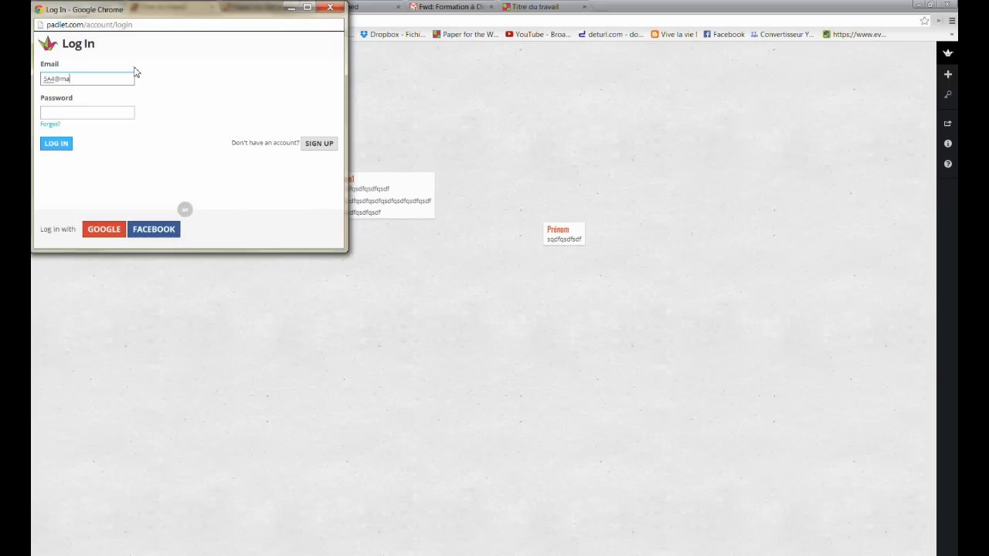
{"action": "key", "text": "Tab"}
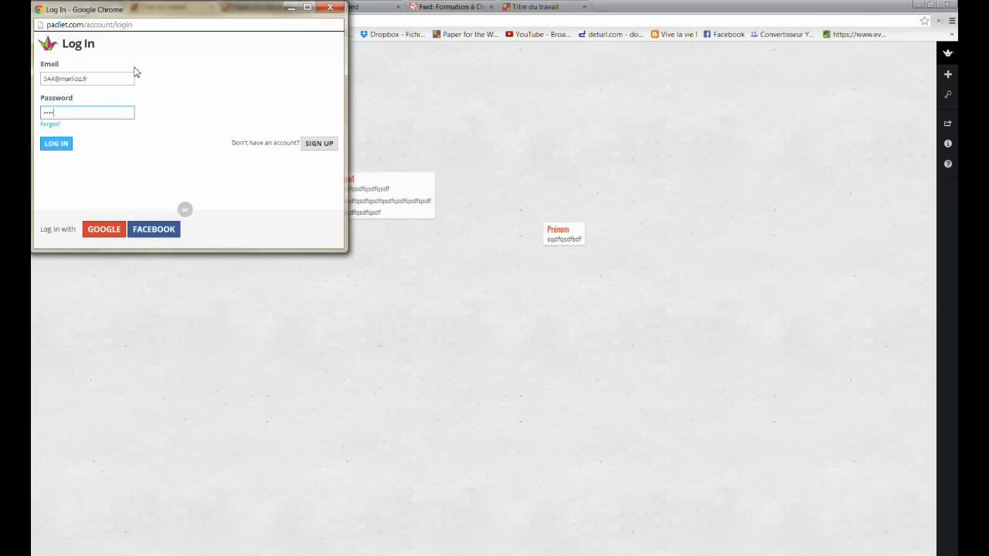
{"action": "left_click", "coordinate": [57, 145]}
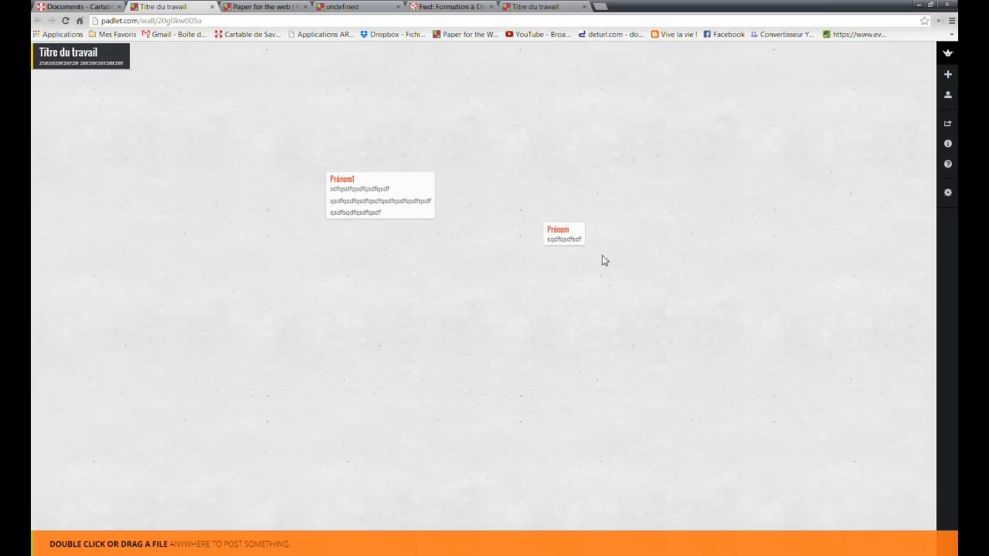
{"action": "left_click", "coordinate": [569, 228]}
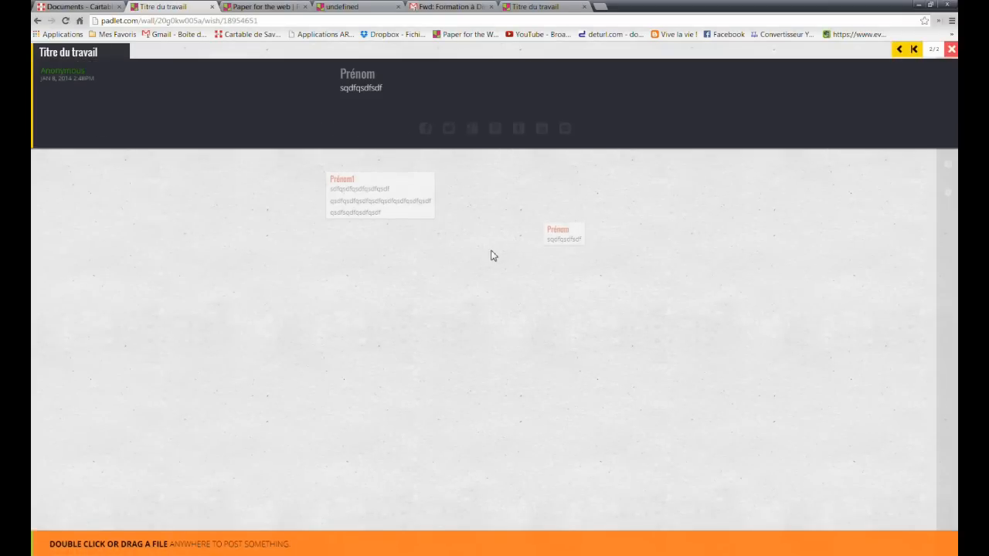